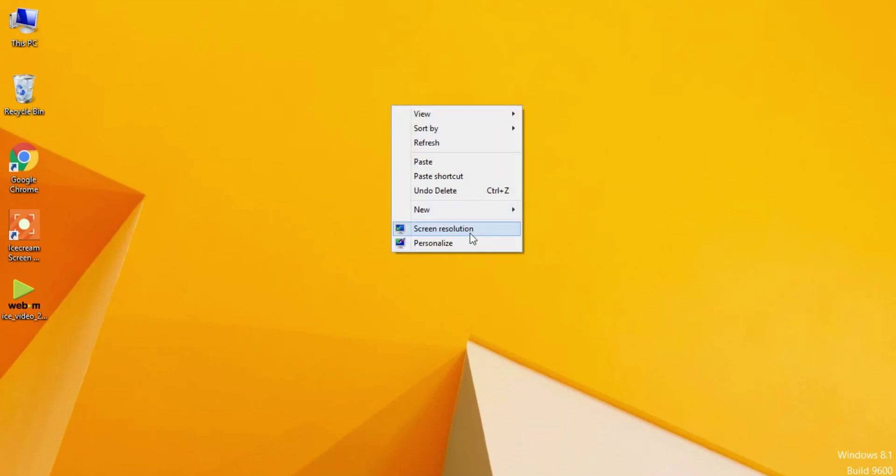
# Show the Generic PnP Monitor's driver details (version 6.3.9600.16384) via Screen Resolution's advanced settings.
pyautogui.click(469, 233)
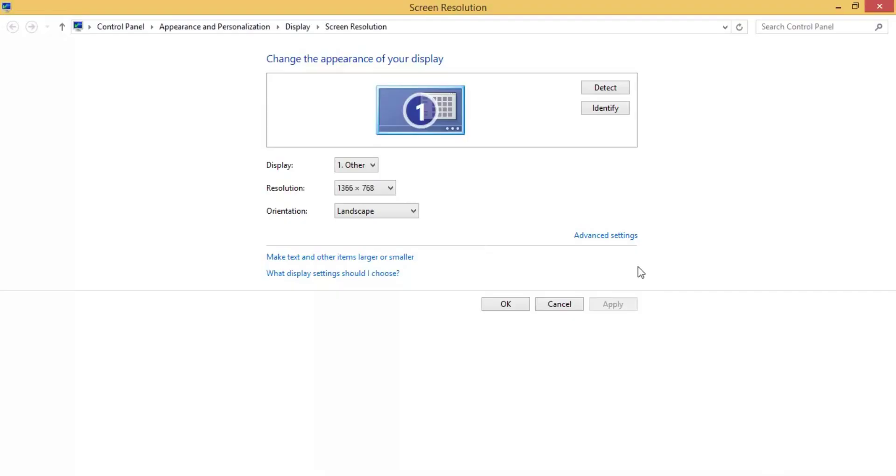
pyautogui.click(619, 236)
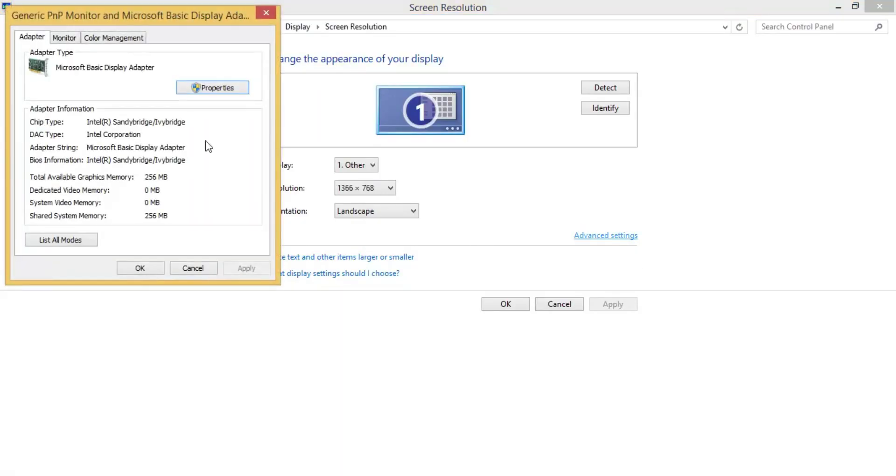
pyautogui.click(60, 40)
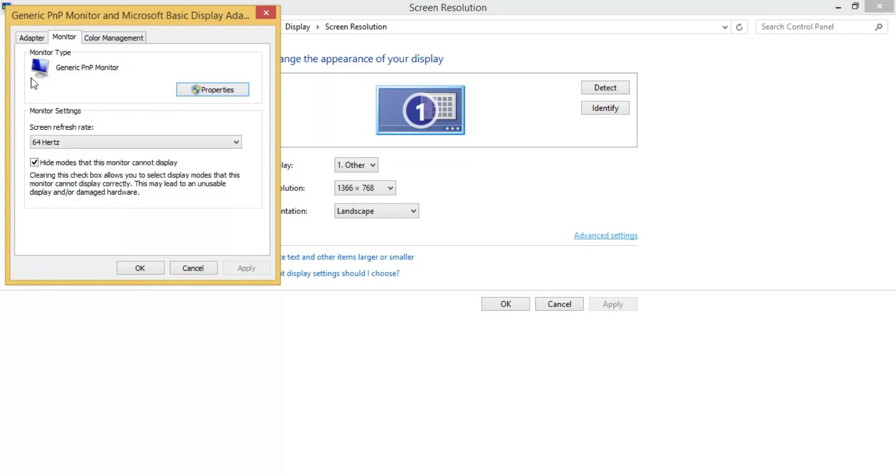
pyautogui.click(210, 92)
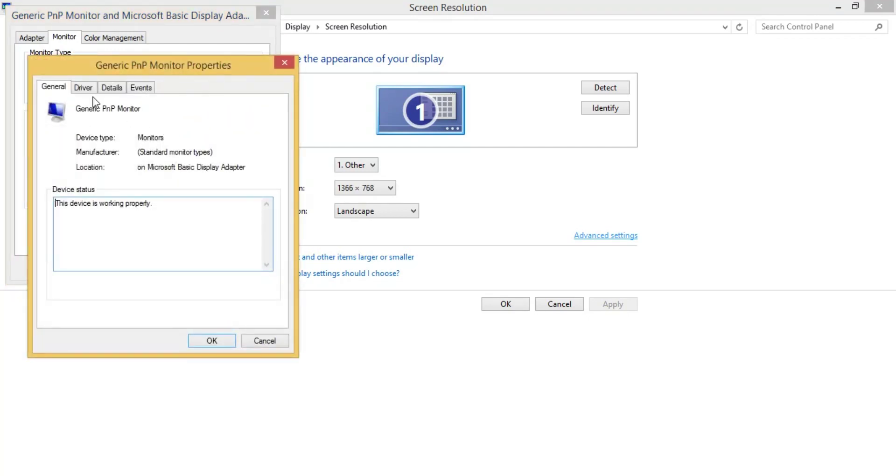
pyautogui.click(84, 87)
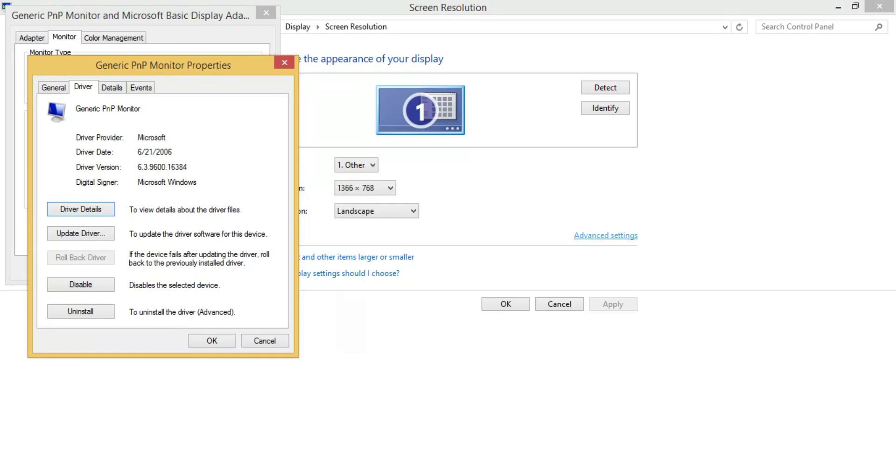
# Confirm Brightness is unavailable in the Settings charm, then start Update Driver for the Generic PnP Monitor.
pyautogui.moveTo(894, 473)
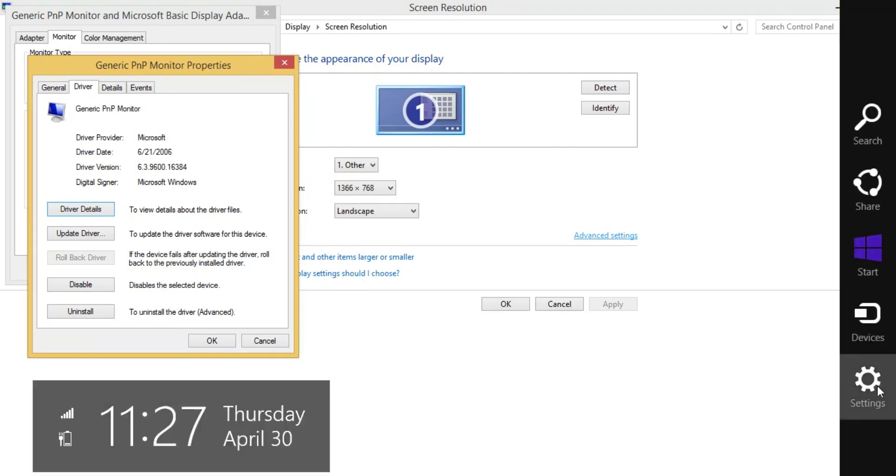
pyautogui.click(868, 396)
pyautogui.moveTo(826, 344)
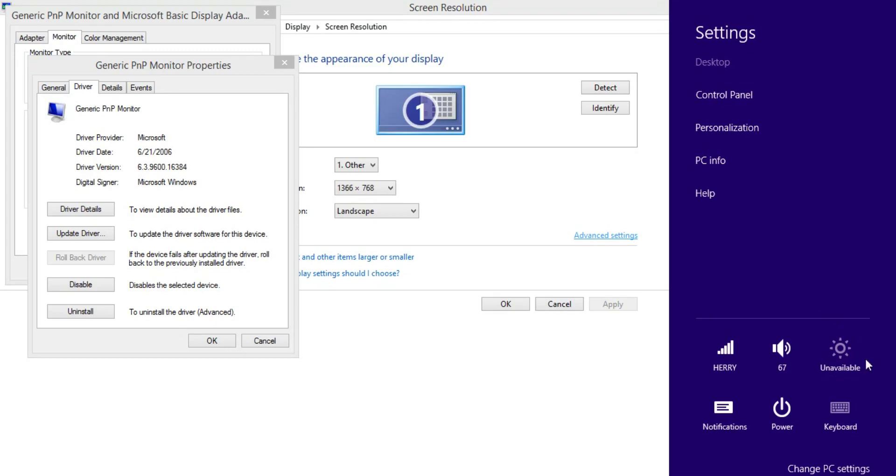
pyautogui.click(579, 403)
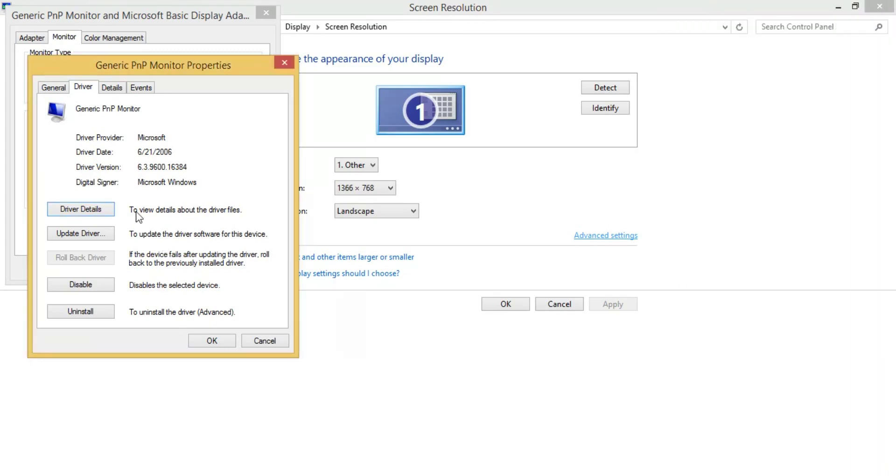
pyautogui.click(93, 236)
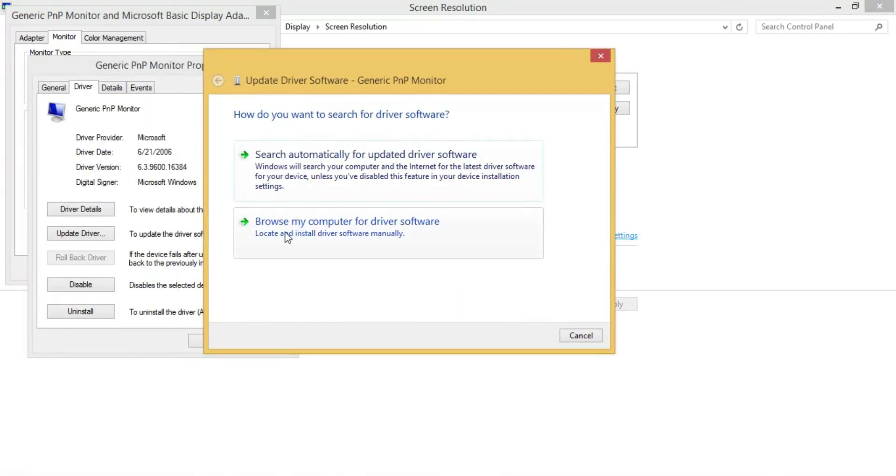
# Search automatically online for a monitor driver, which is already the best, then close Screen Resolution.
pyautogui.click(335, 169)
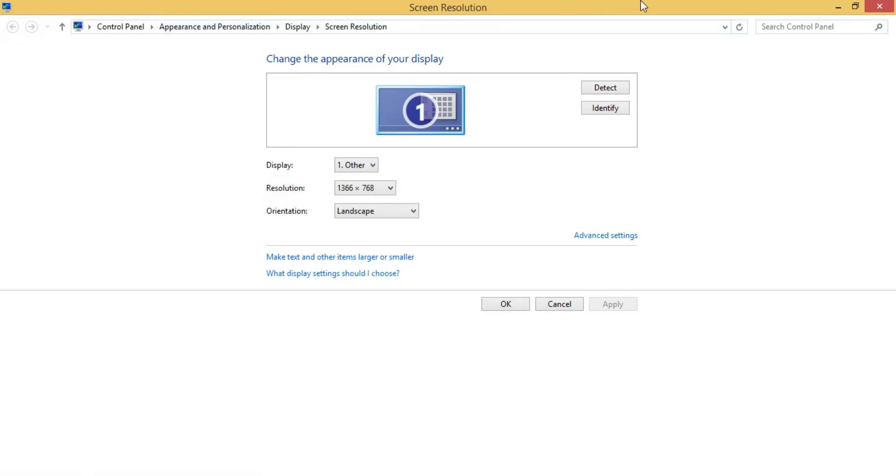
pyautogui.click(879, 6)
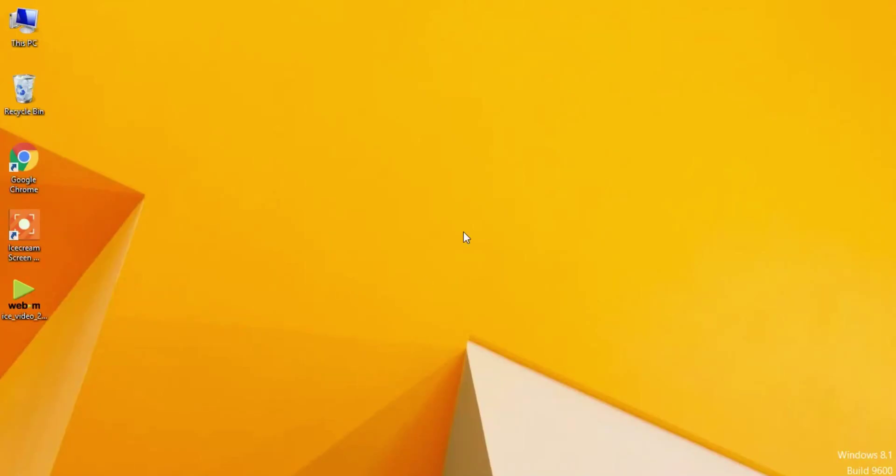
# Open Device Manager from This PC's System properties and maximize its window.
pyautogui.rightClick(24, 38)
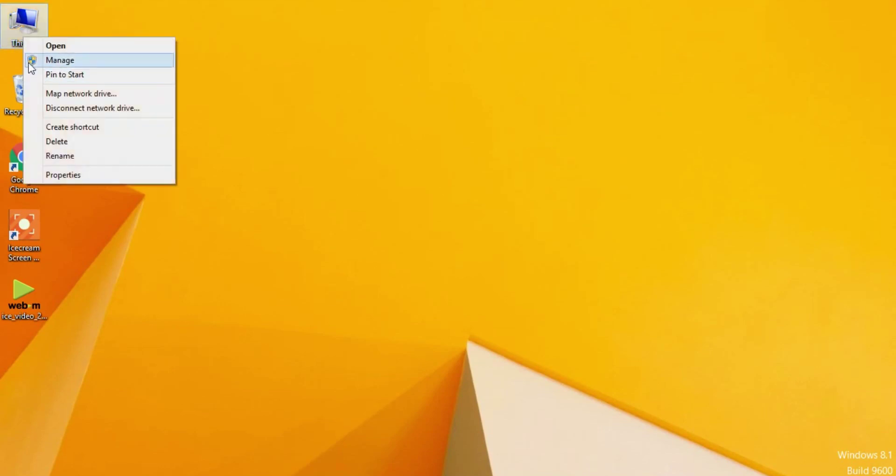
pyautogui.click(79, 179)
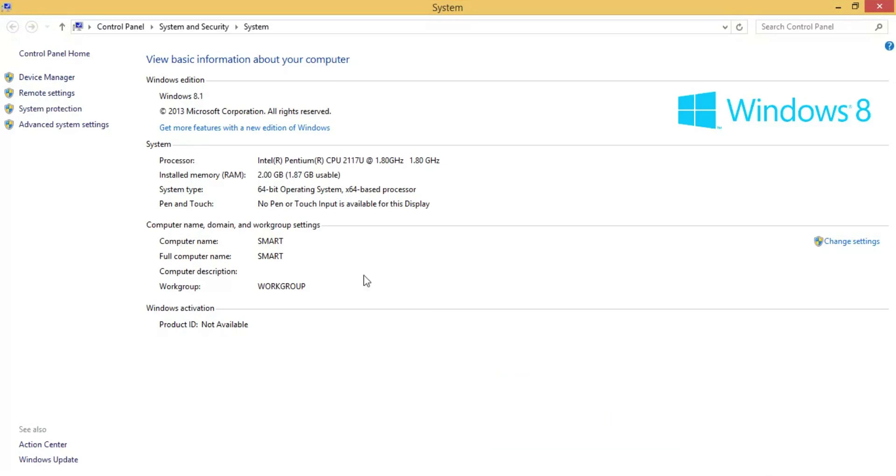
pyautogui.click(46, 77)
pyautogui.click(520, 34)
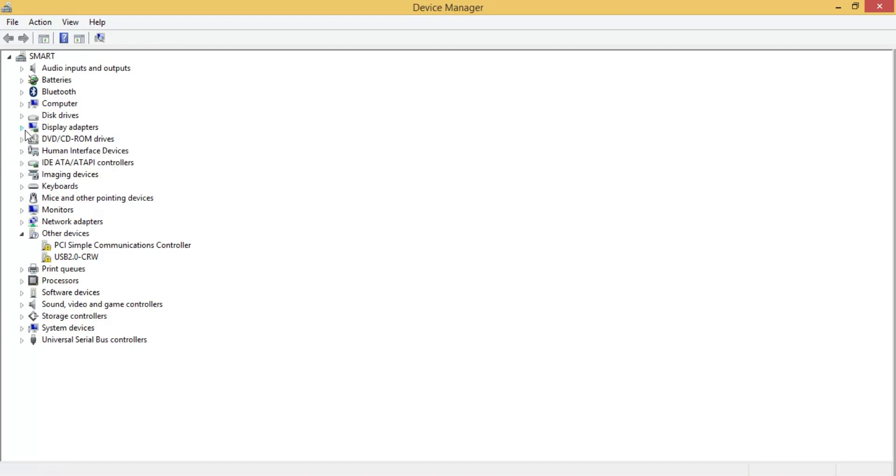
# Launch the Update Driver wizard from the Microsoft Basic Display Adapter's Driver tab.
pyautogui.click(24, 130)
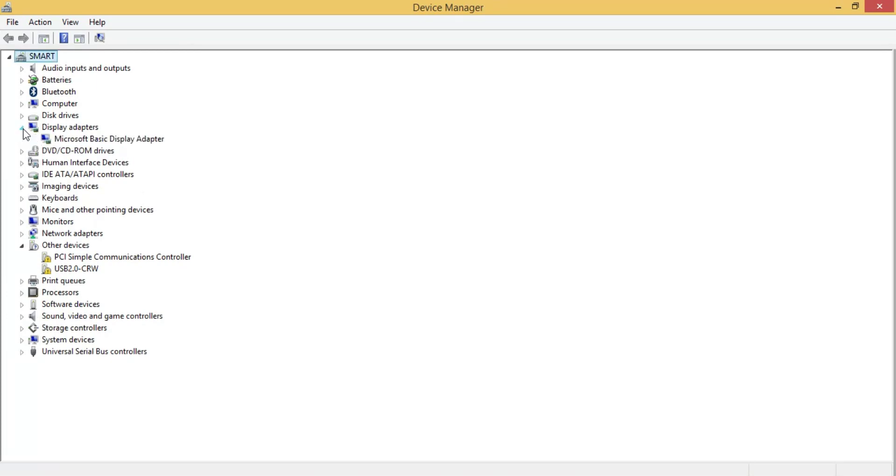
pyautogui.click(102, 141)
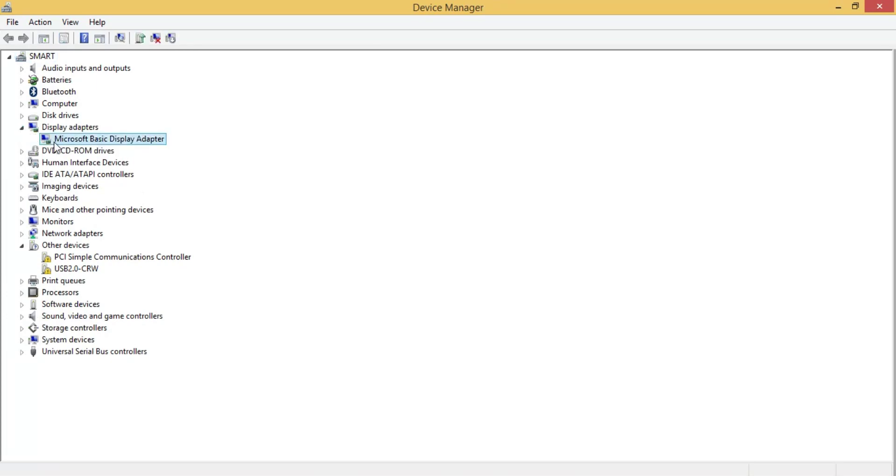
pyautogui.rightClick(79, 139)
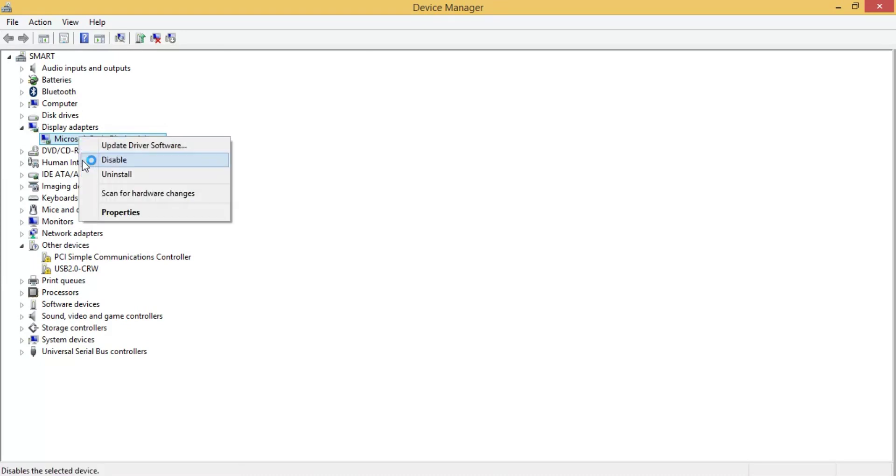
pyautogui.click(120, 210)
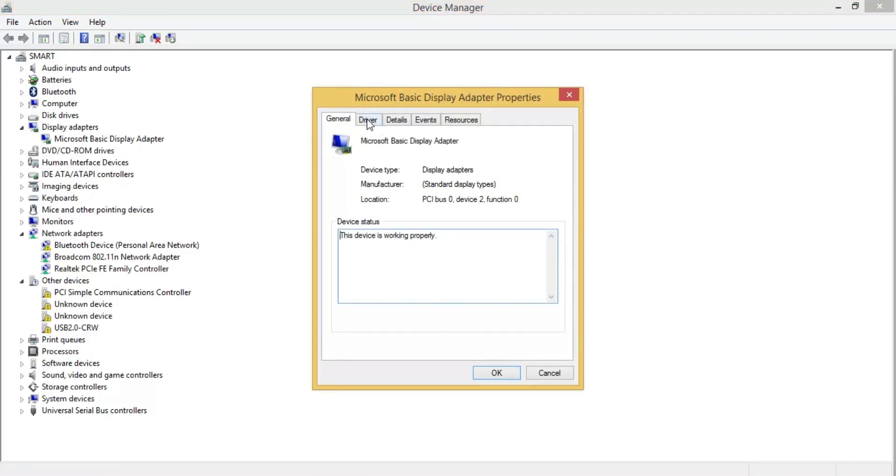
pyautogui.click(371, 119)
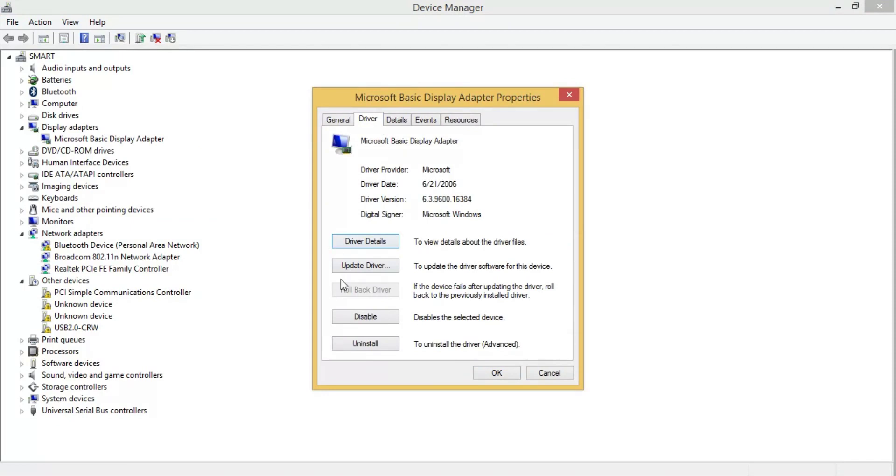
pyautogui.click(369, 265)
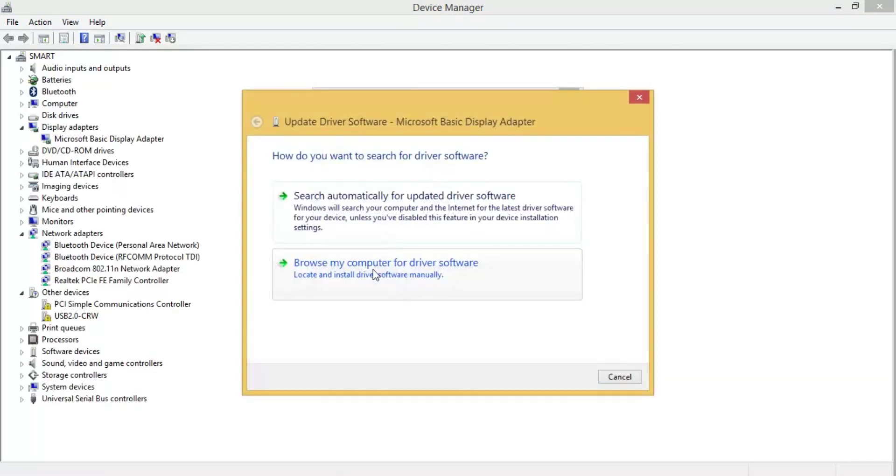
# Let Windows search automatically and install the Intel(R) HD Graphics driver, then close the confirmation.
pyautogui.click(379, 224)
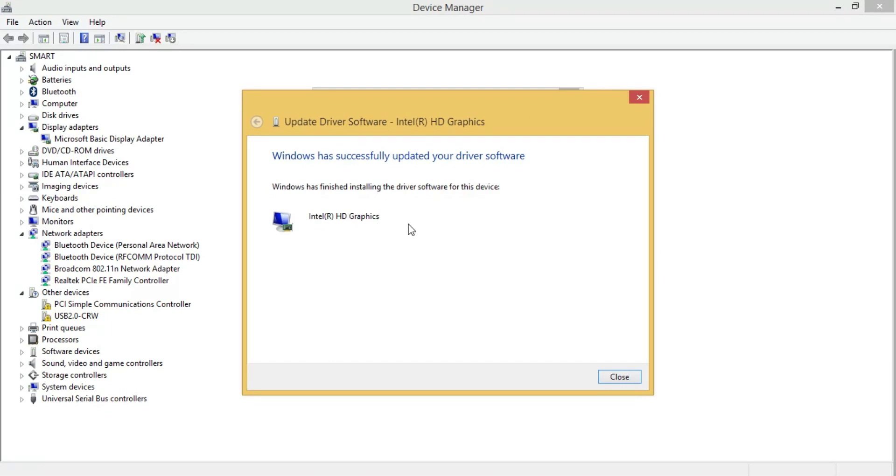
pyautogui.click(639, 97)
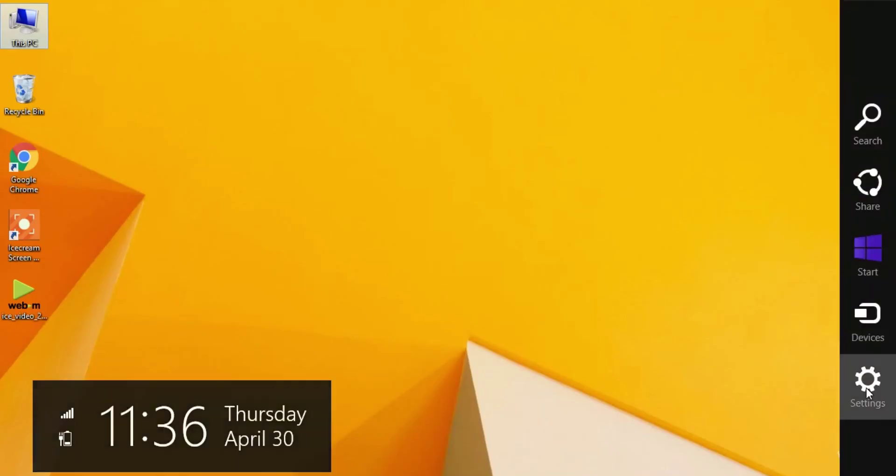
# Move the now-working Brightness slider in the Settings charm, then close the pane.
pyautogui.click(866, 388)
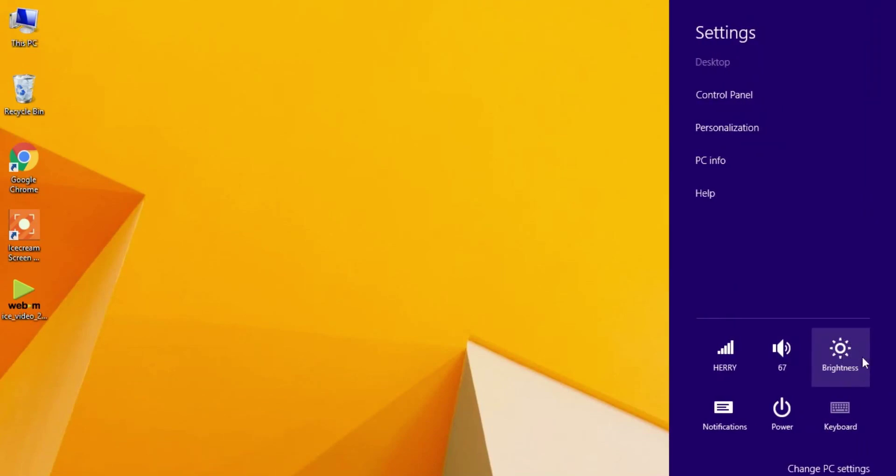
pyautogui.click(847, 361)
pyautogui.moveTo(837, 360); pyautogui.dragTo(845, 344)
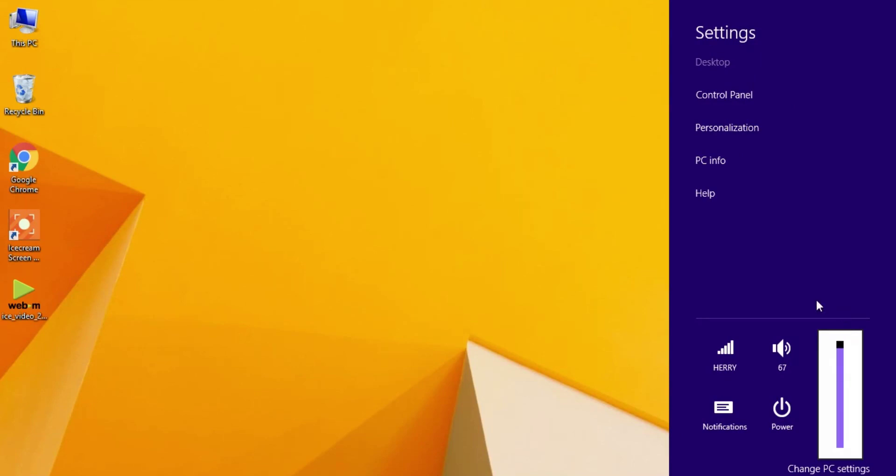
pyautogui.press('Escape')
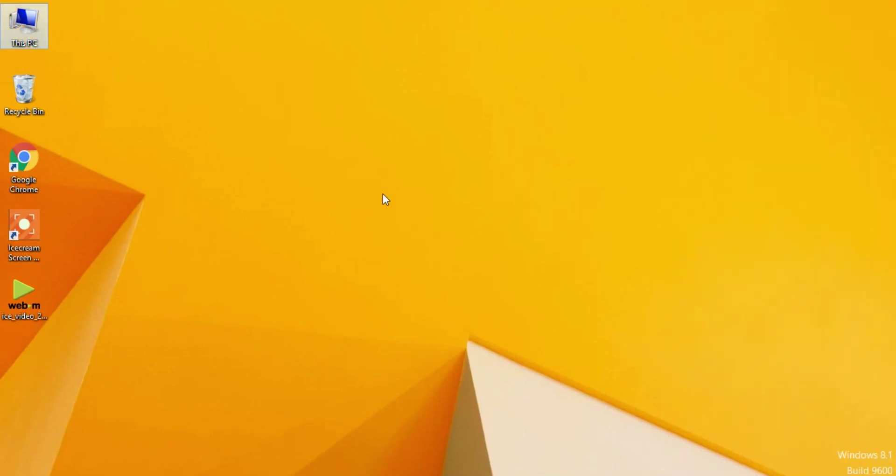
# Reopen Device Manager from System properties and select Intel(R) HD Graphics under Display adapters.
pyautogui.rightClick(20, 35)
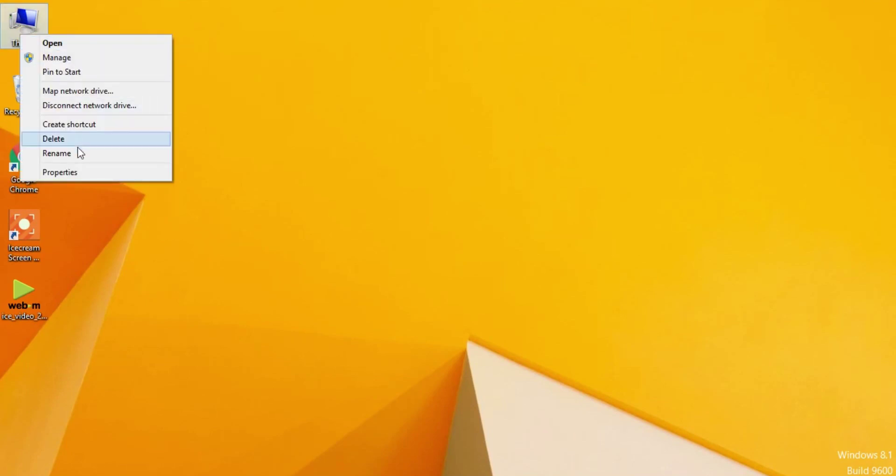
pyautogui.click(88, 172)
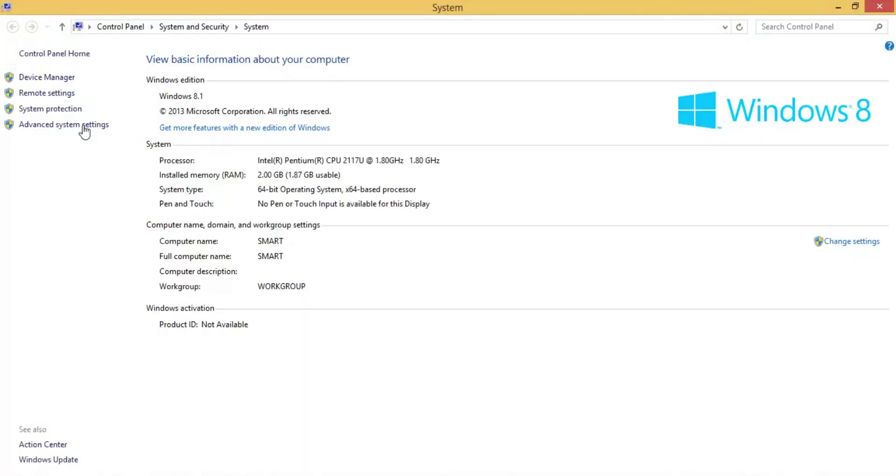
pyautogui.click(59, 78)
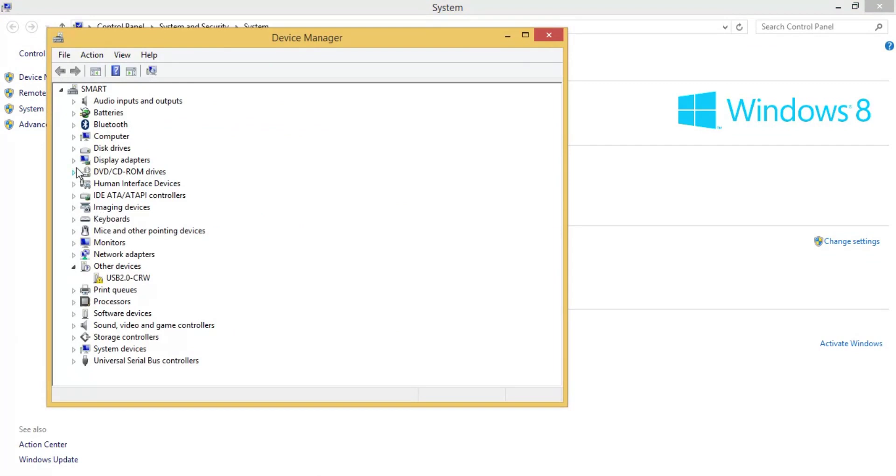
pyautogui.click(74, 160)
pyautogui.click(119, 173)
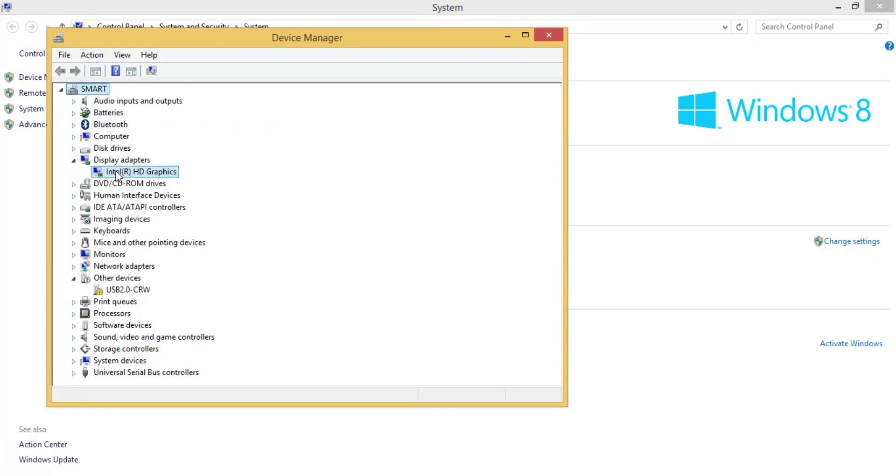
# Open the Display adapters category's properties, then close them again.
pyautogui.click(117, 161)
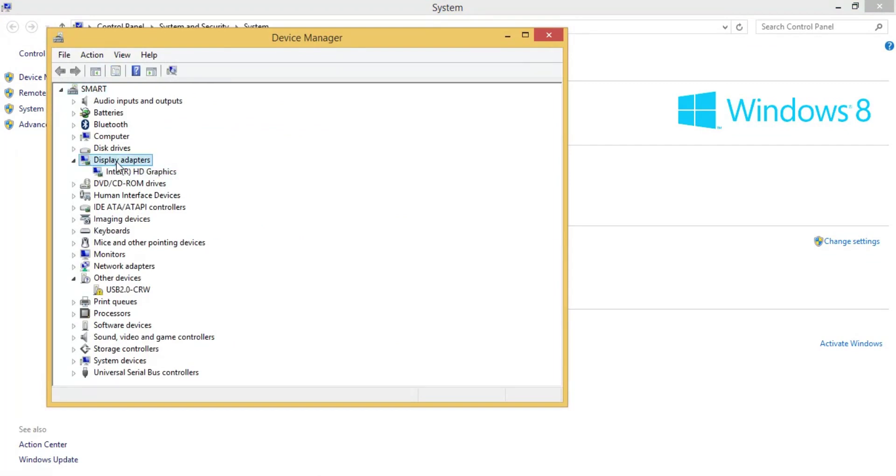
pyautogui.rightClick(117, 163)
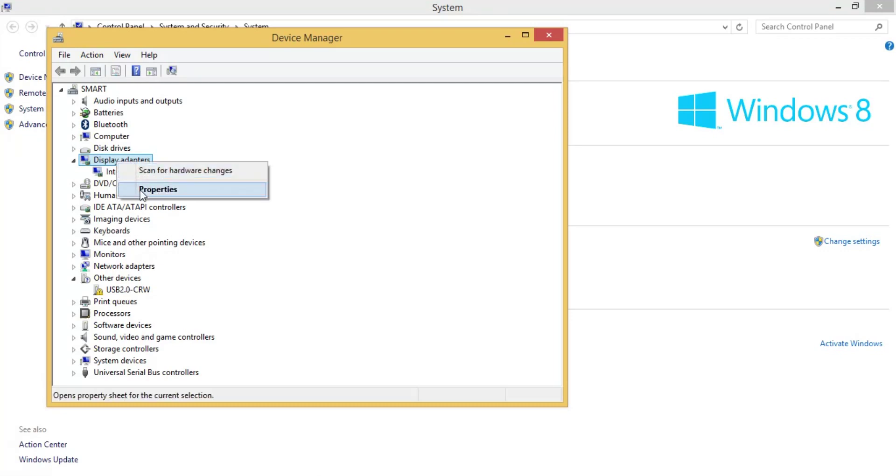
pyautogui.click(178, 189)
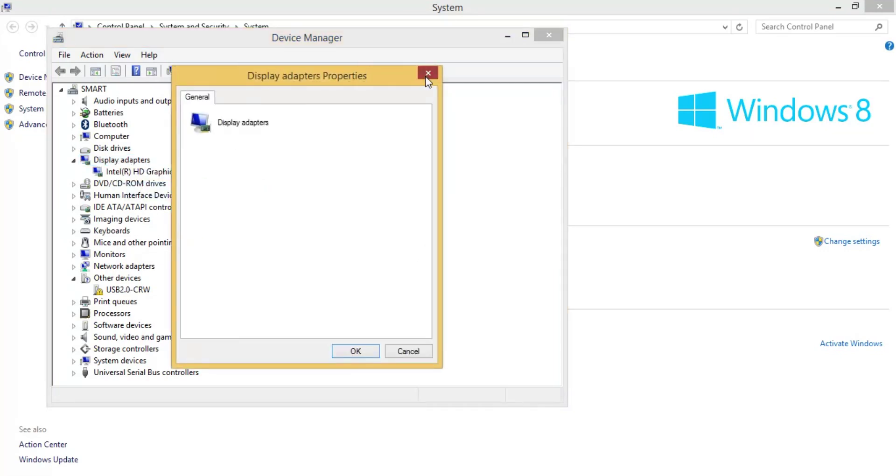
pyautogui.click(425, 76)
# Copy the first Intel(R) HD Graphics hardware ID (PCI\VEN_8086&DEV_0156…) from Details, then start Chrome.
pyautogui.click(120, 173)
pyautogui.rightClick(110, 173)
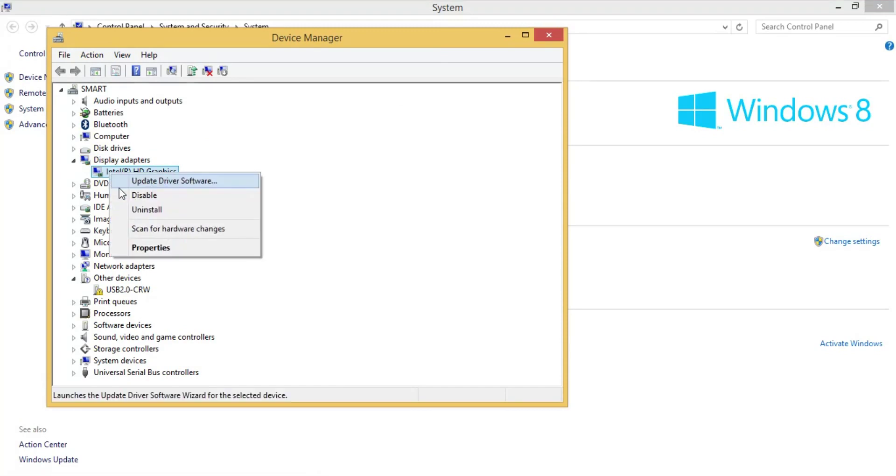
pyautogui.click(151, 248)
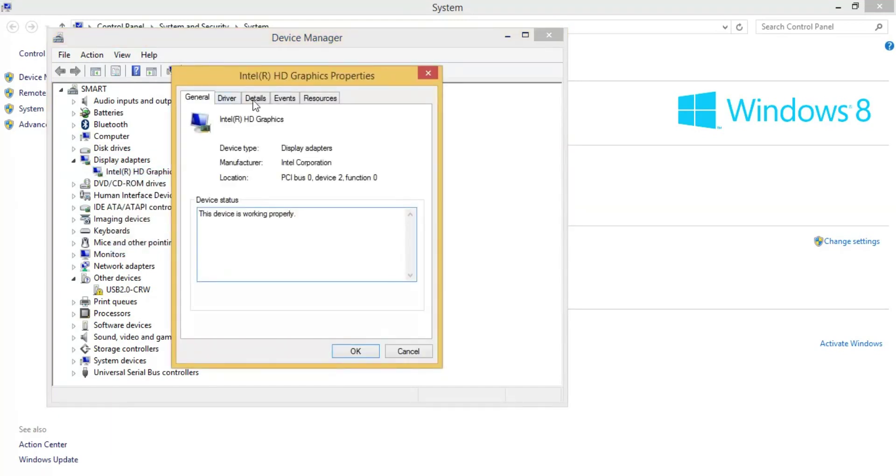
pyautogui.click(257, 100)
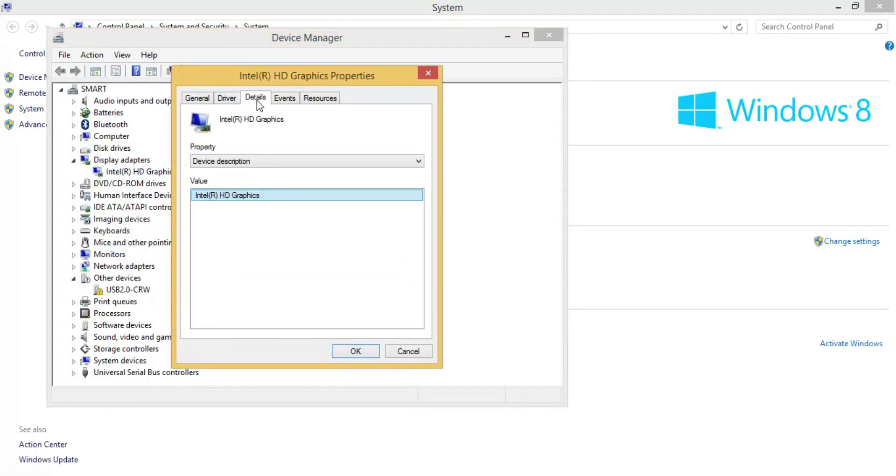
pyautogui.click(215, 163)
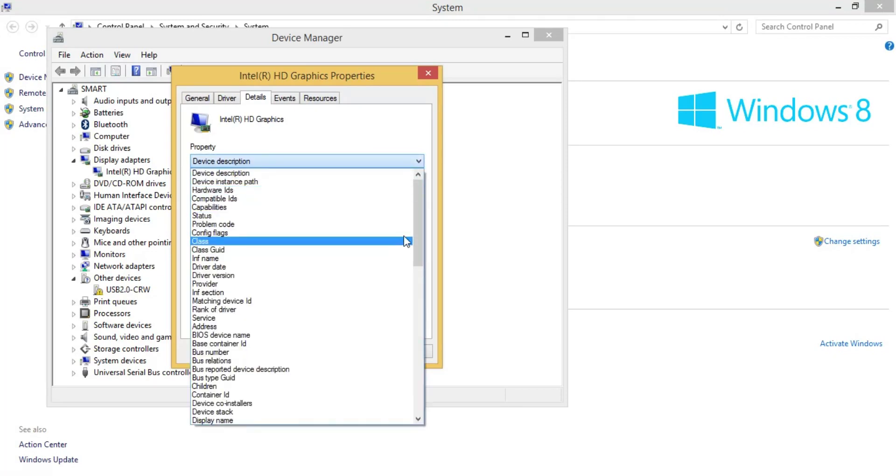
pyautogui.click(279, 190)
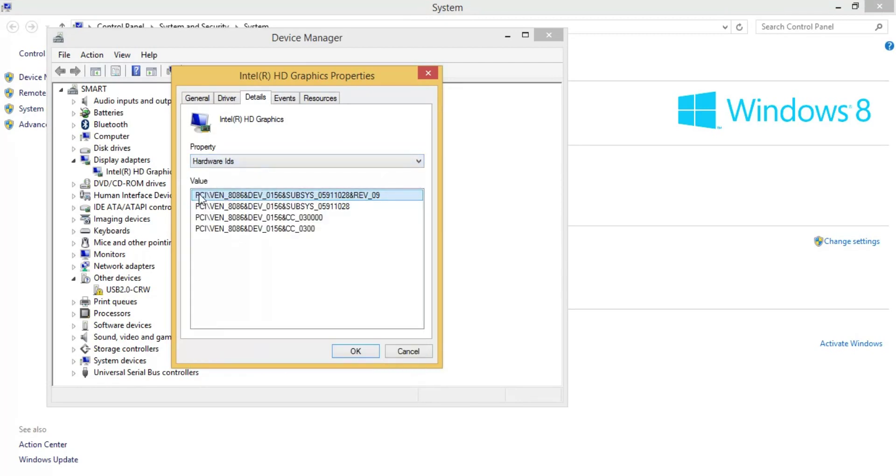
pyautogui.rightClick(257, 195)
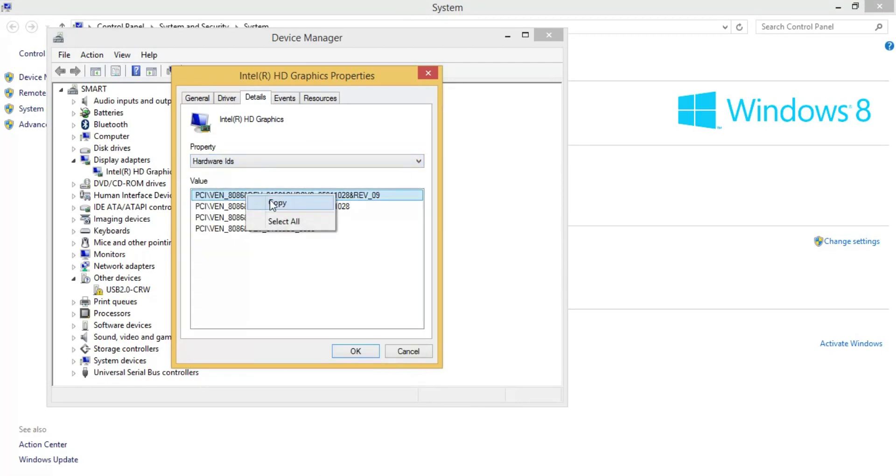
pyautogui.click(271, 200)
pyautogui.click(203, 471)
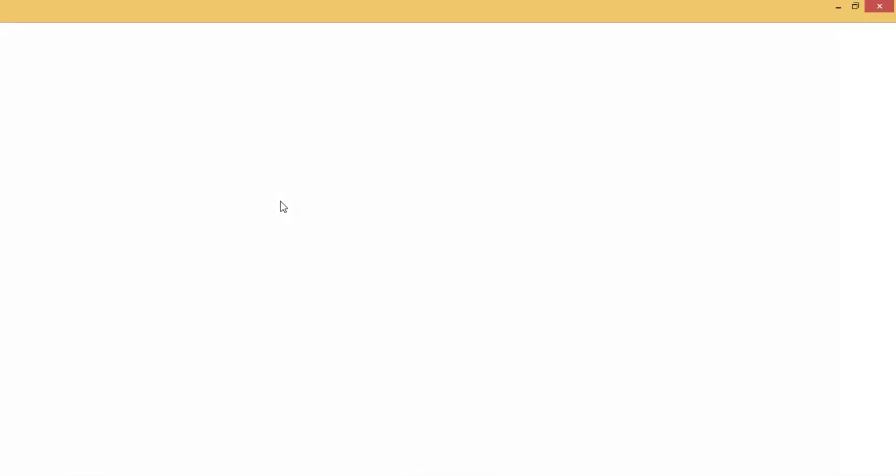
# Google the pasted hardware ID and open the first driveridentifier.com Intel(R) HD Graphics result.
pyautogui.hotkey('ctrl', 'v')
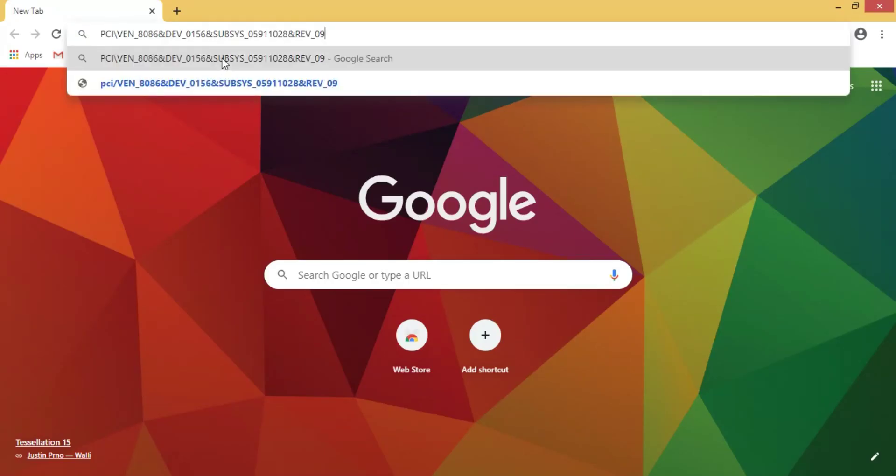
pyautogui.click(222, 57)
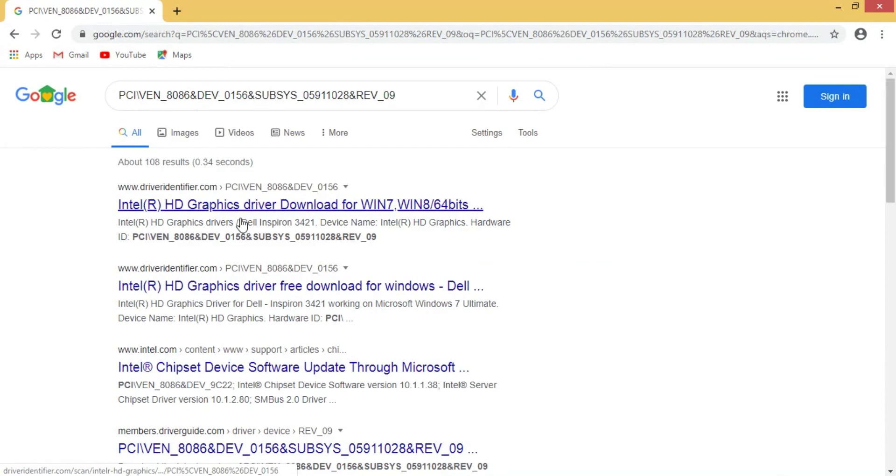
pyautogui.click(220, 203)
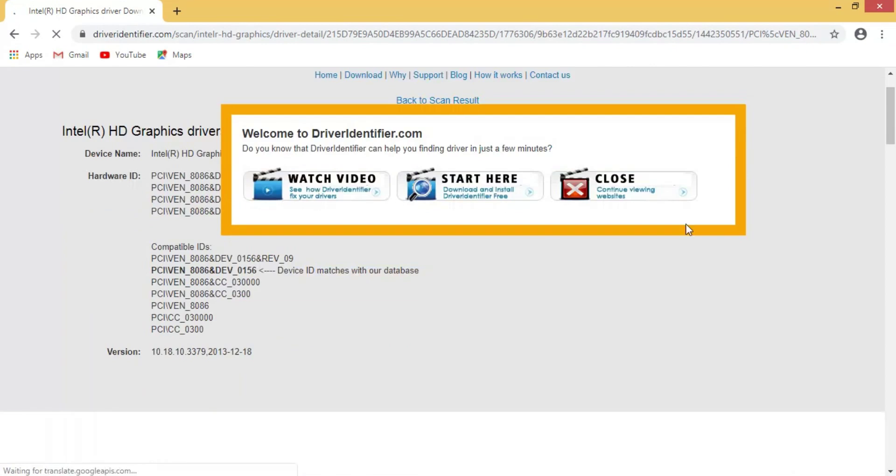
# Close the welcome popup and review the Intel(R) HD Graphics driver details and Hardware Support table.
pyautogui.click(686, 223)
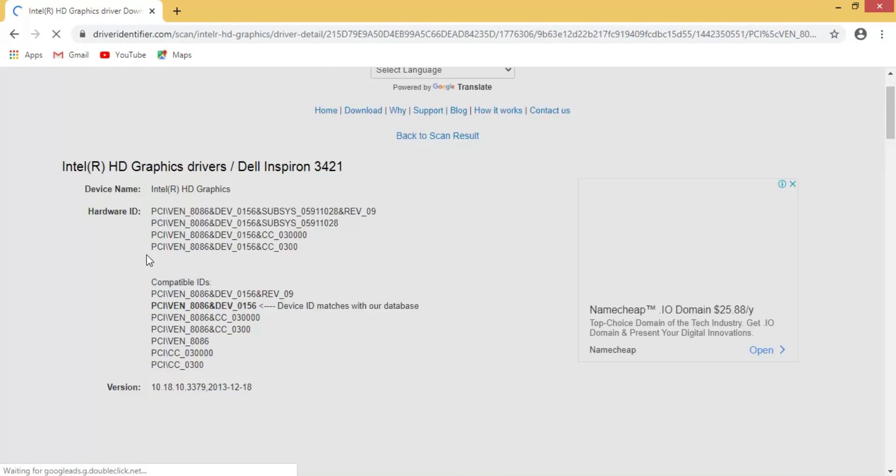
pyautogui.scroll(-1, 124, 210)
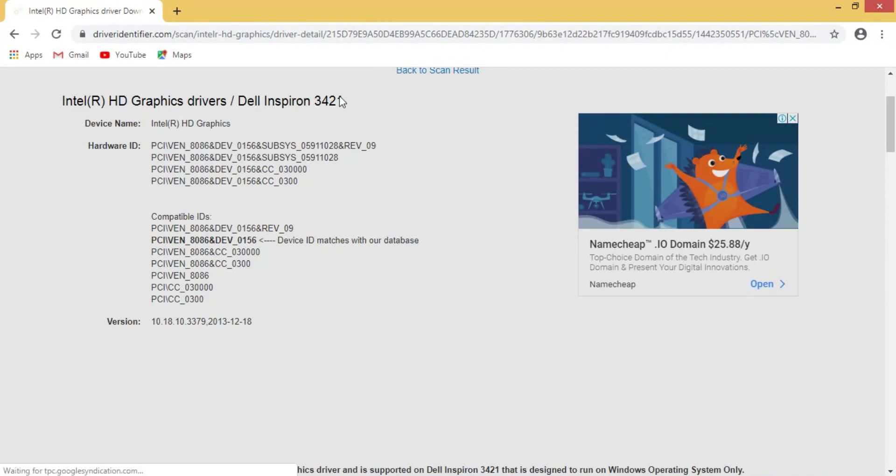
pyautogui.scroll(-6, 334, 297)
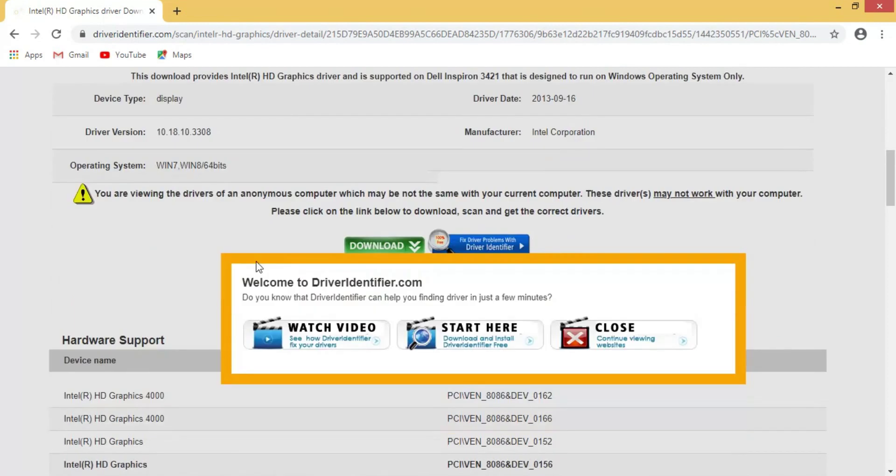
pyautogui.scroll(-2, 298, 268)
pyautogui.scroll(3, 296, 271)
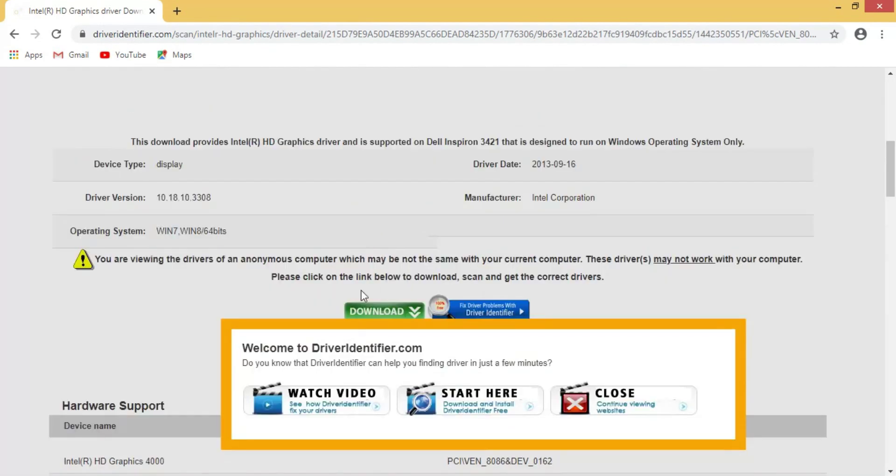
pyautogui.scroll(-15, 448, 289)
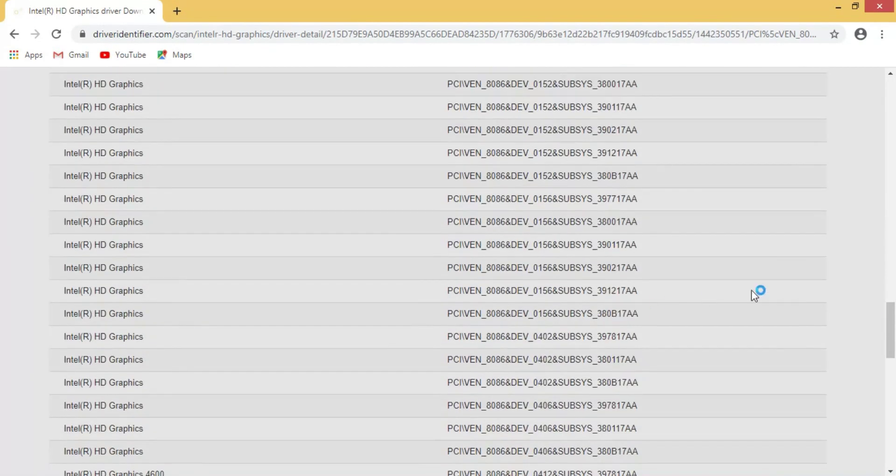
# Dismiss the reappearing welcome popup and follow the Download from Lenovo link.
pyautogui.moveTo(894, 340); pyautogui.dragTo(888, 194)
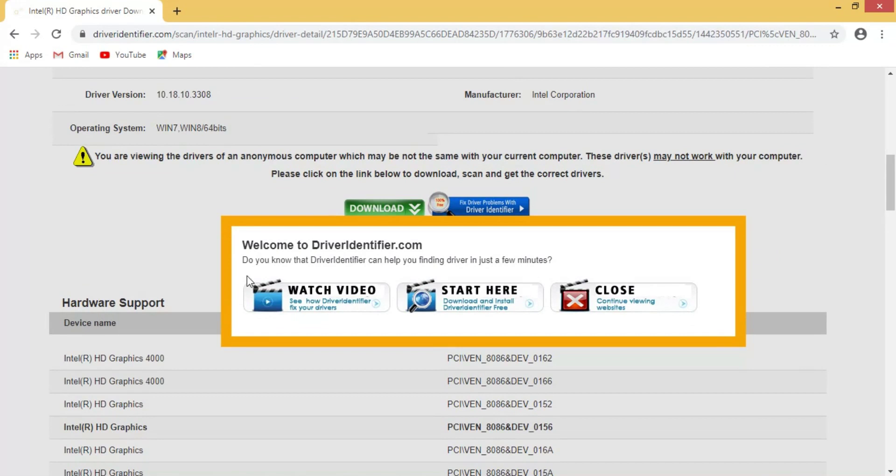
pyautogui.click(175, 230)
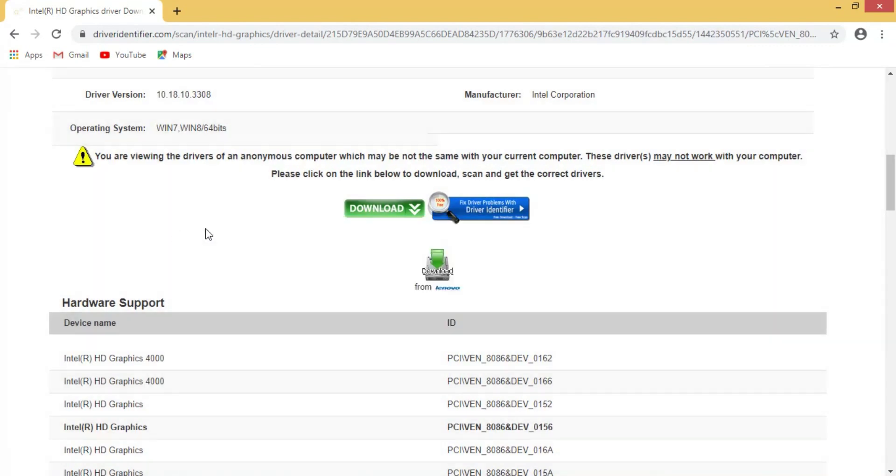
pyautogui.click(438, 274)
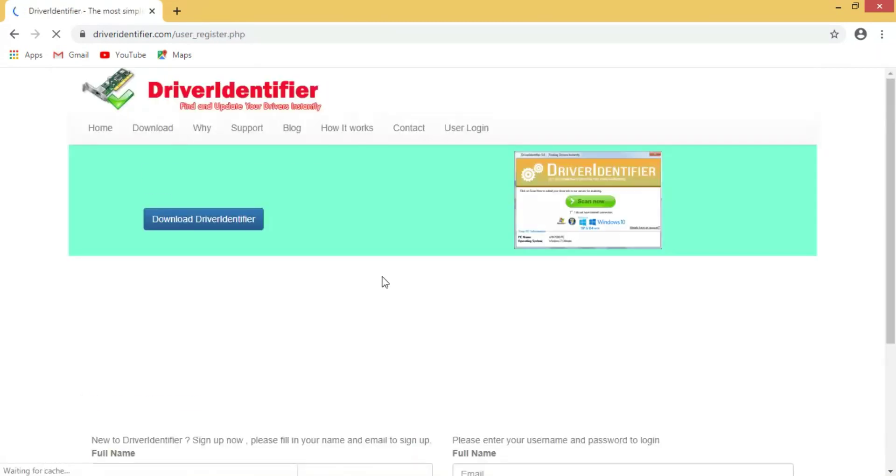
# Start the 'Signup or login with Google' flow, abandon it at the Email field, and open a blank tab.
pyautogui.scroll(-2, 364, 281)
pyautogui.scroll(-3, 302, 302)
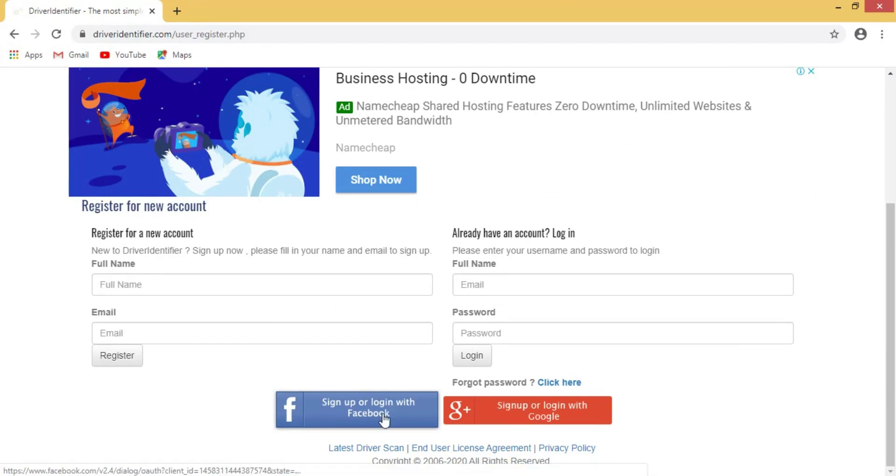
pyautogui.click(510, 418)
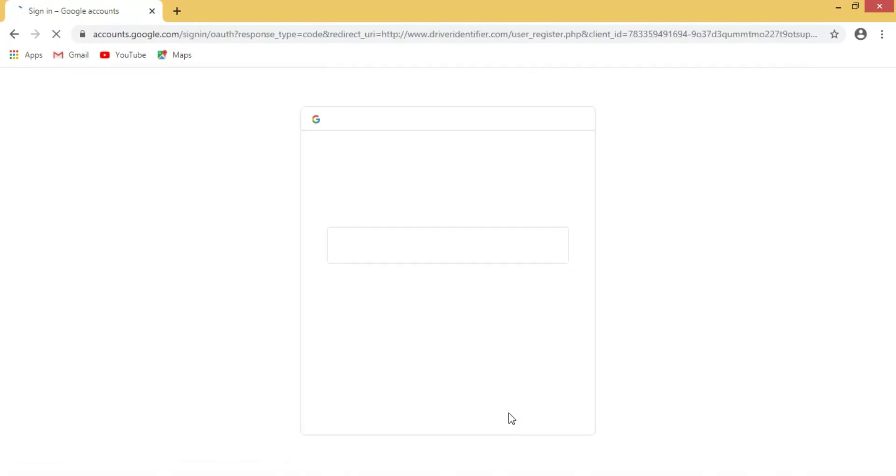
pyautogui.click(420, 246)
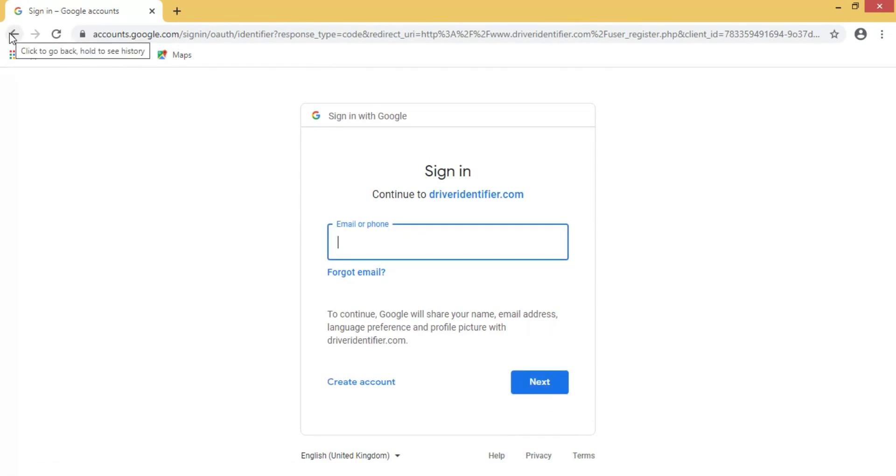
pyautogui.click(14, 35)
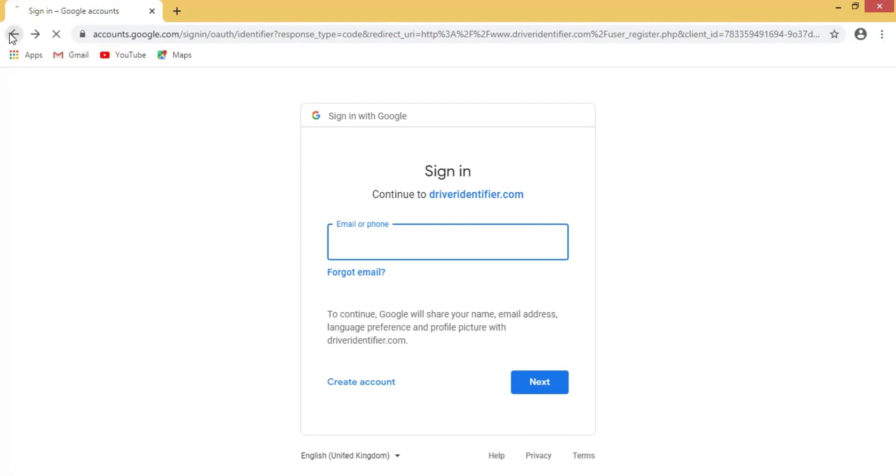
pyautogui.click(176, 11)
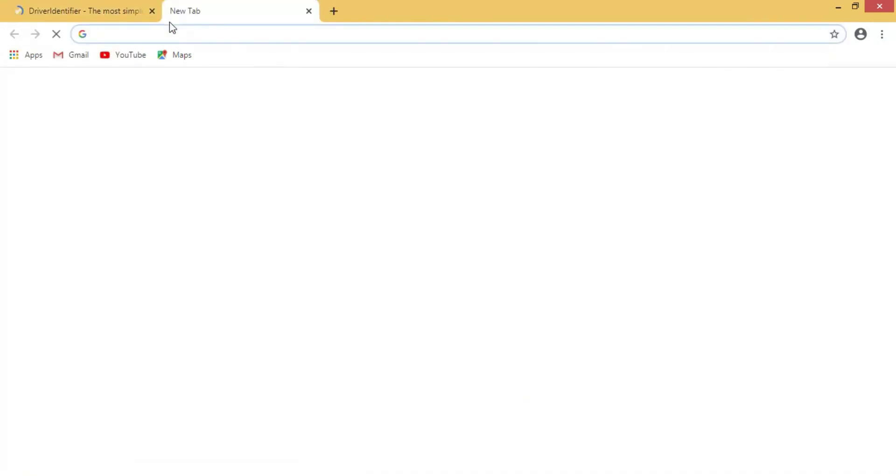
# Search Google for 'drp online' and open the DriverPack Online result from drp.su.
pyautogui.write('D')
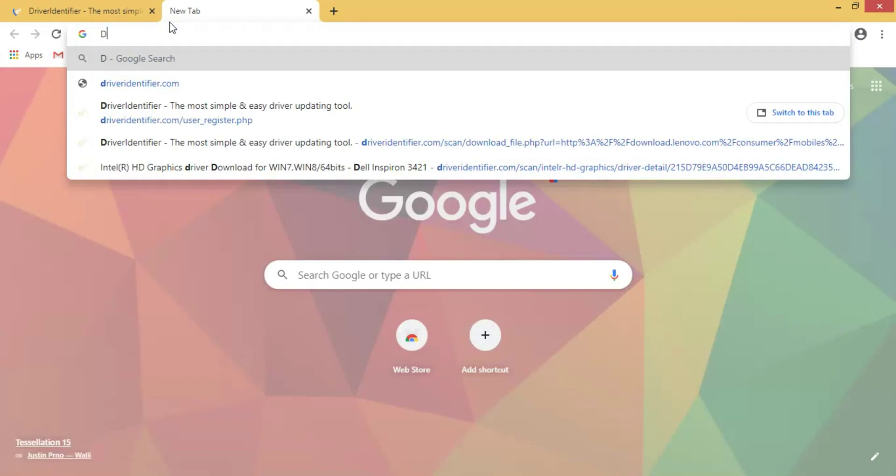
pyautogui.write('RP')
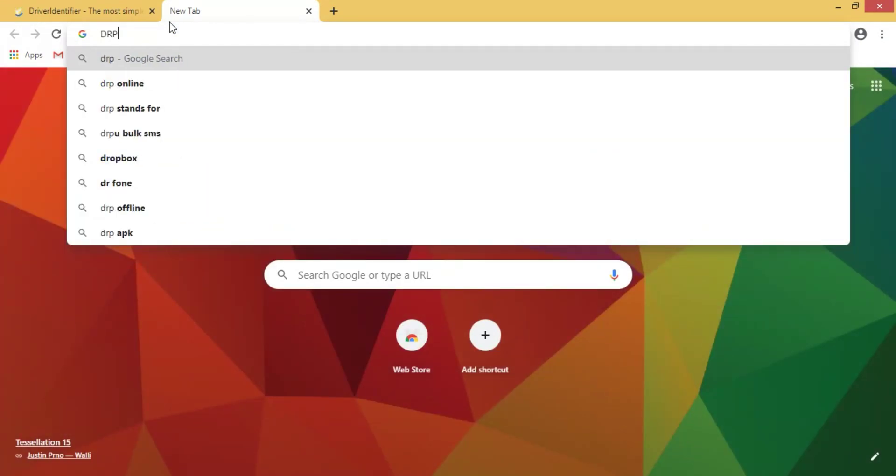
pyautogui.click(177, 89)
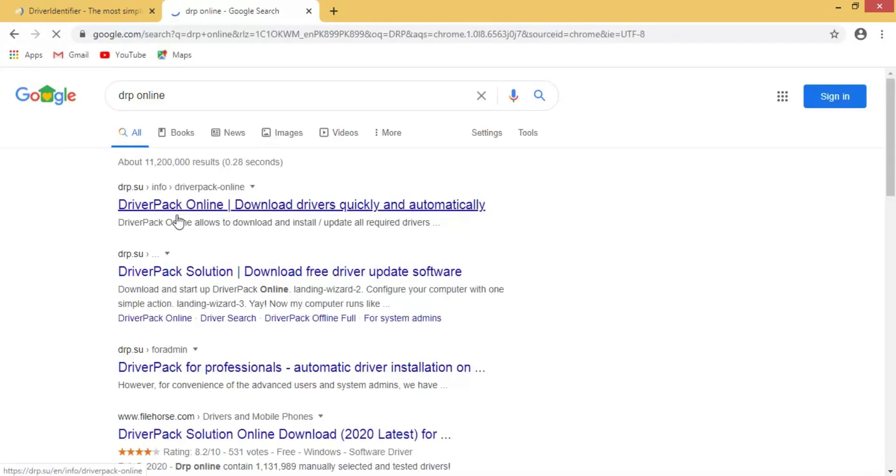
pyautogui.click(209, 213)
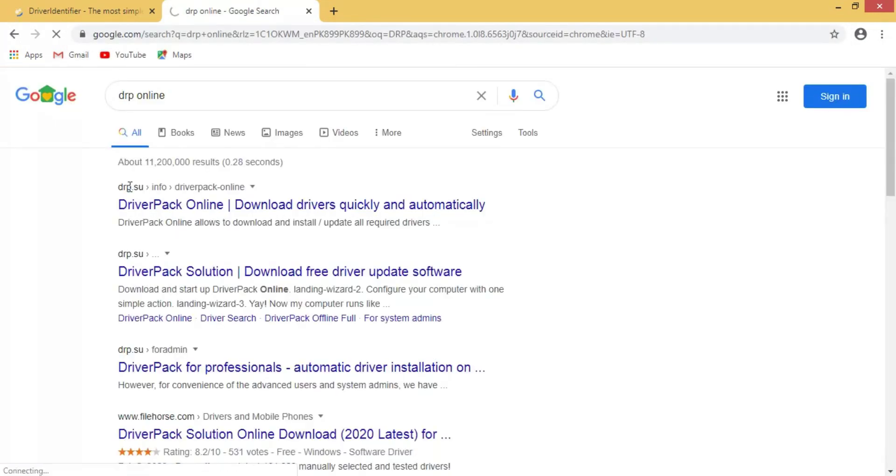